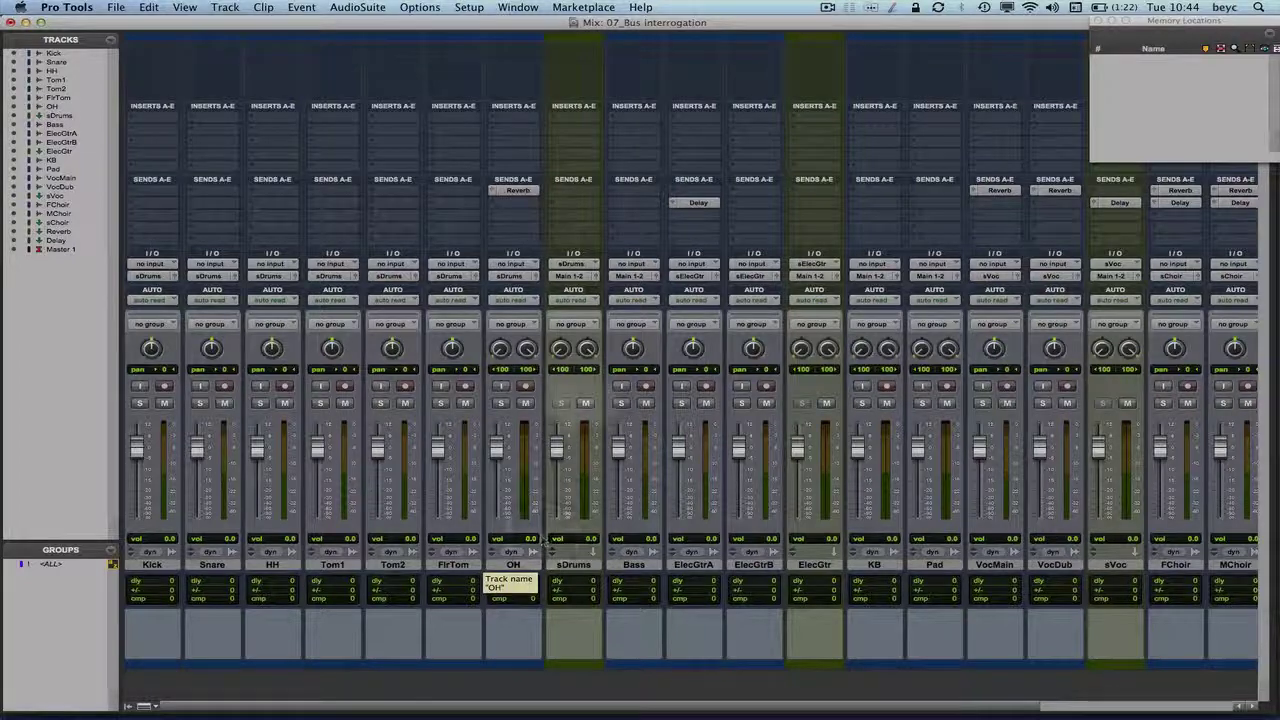
- Show only the tracks assigned to the Reverb bus, then restore the previously shown tracks
right_click(516, 191)
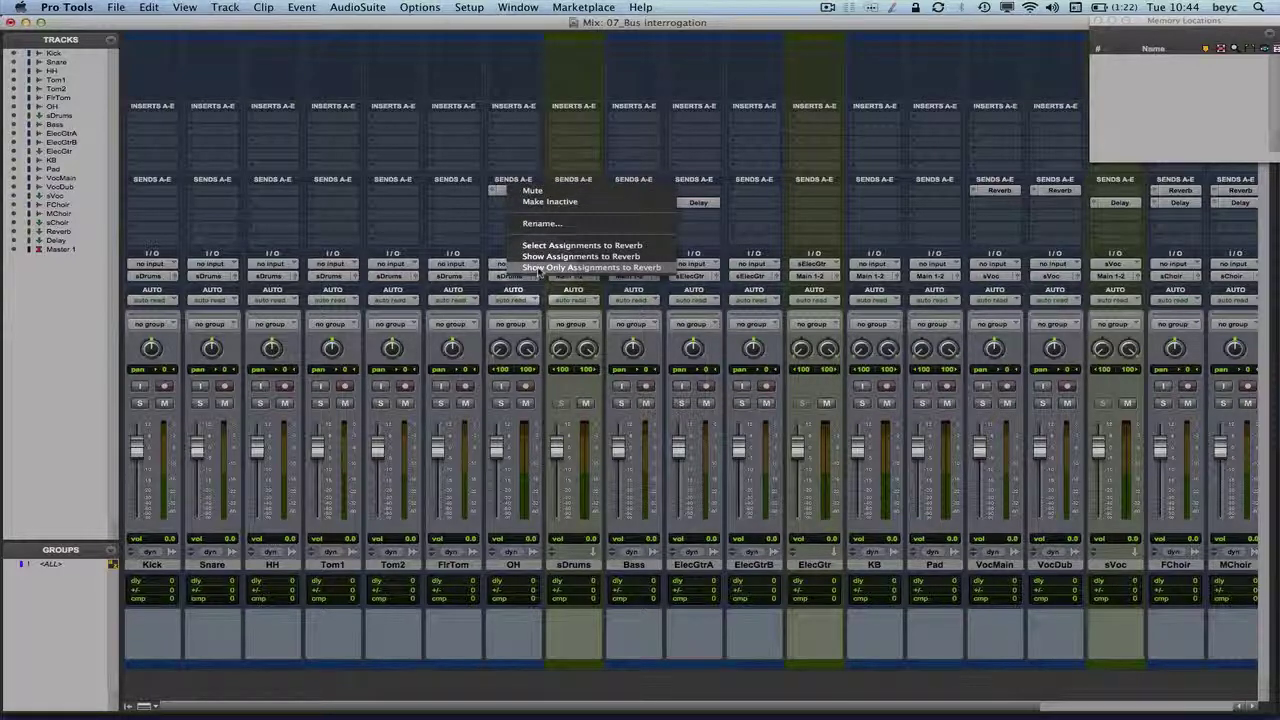
click(541, 268)
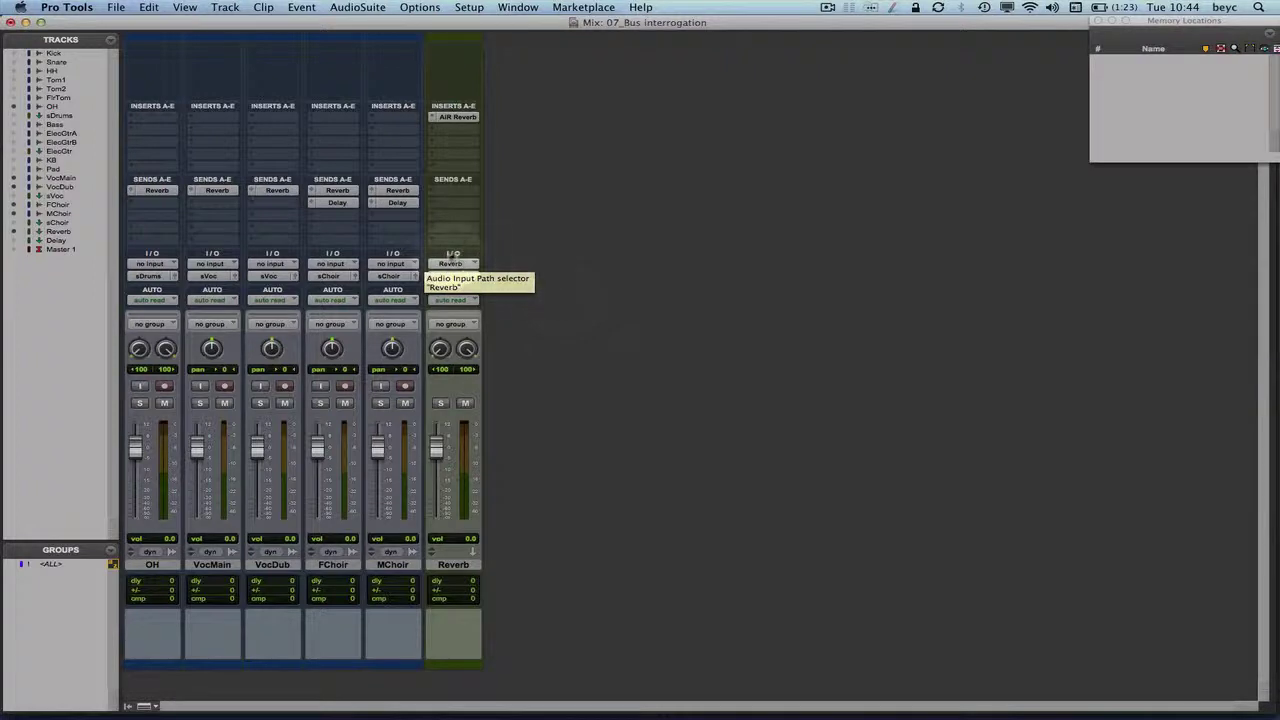
right_click(447, 267)
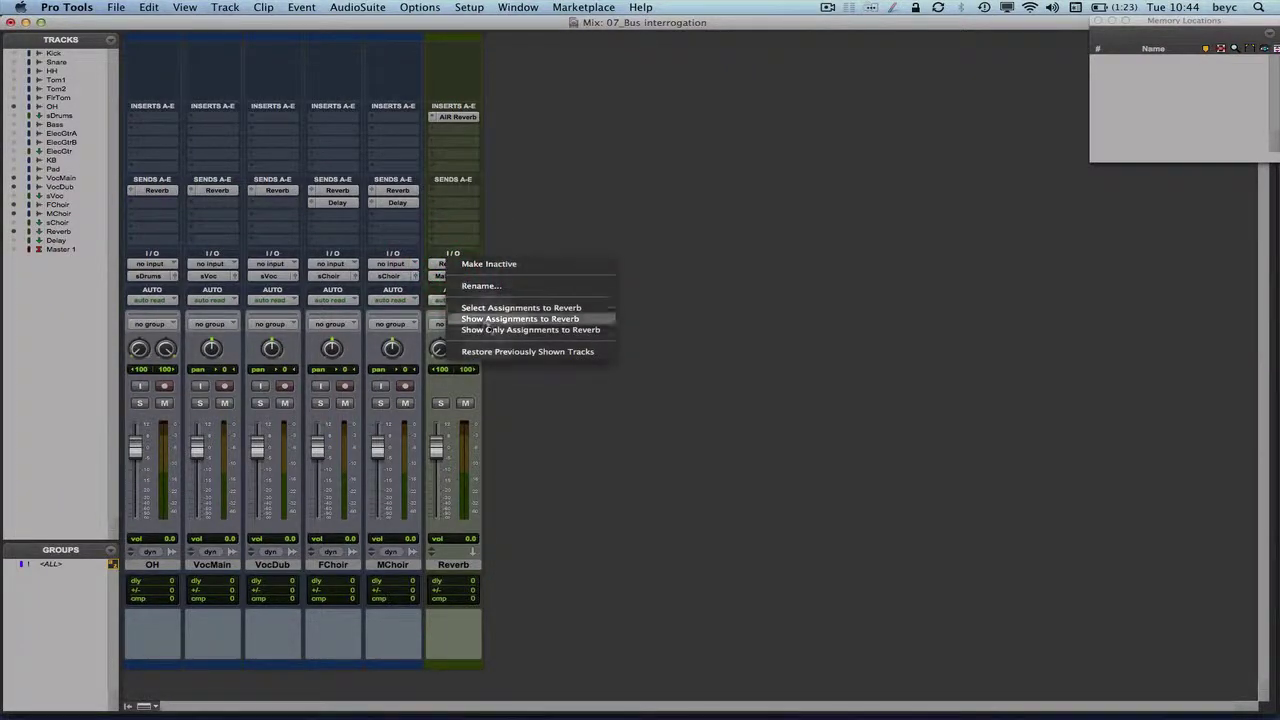
click(576, 352)
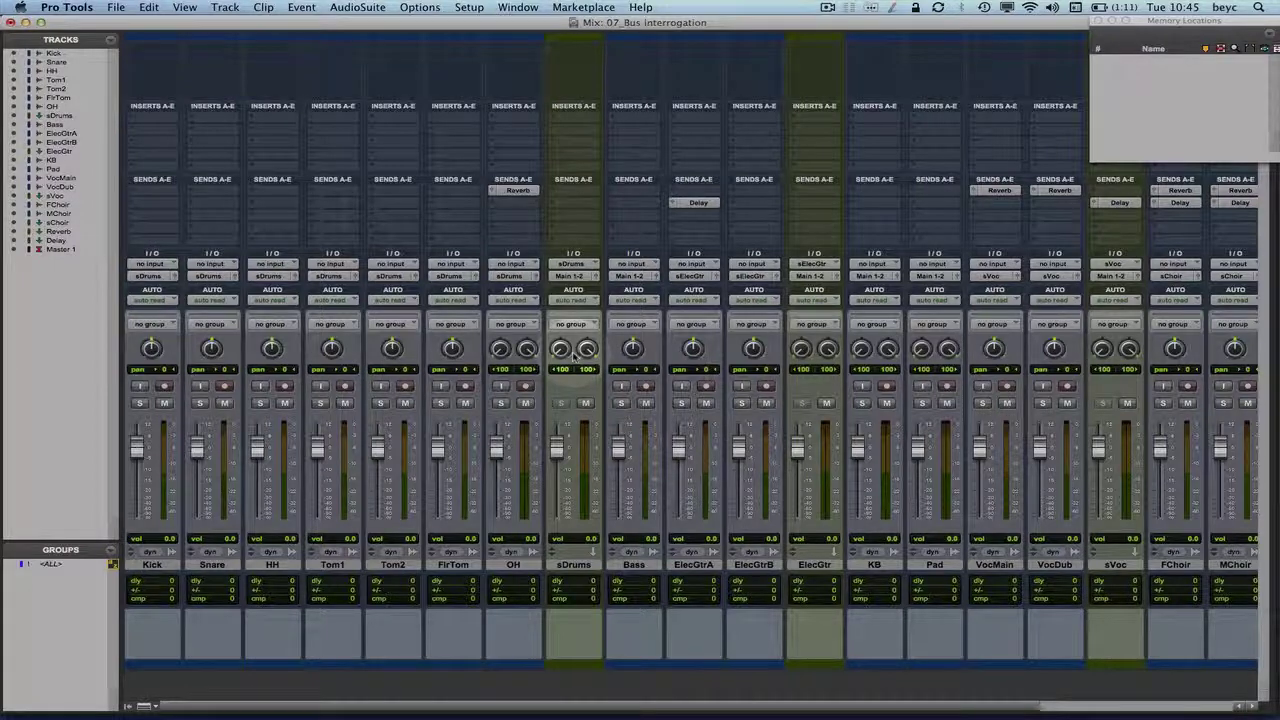
- Show only the Reverb-bus tracks, switch to the Delay-bus tracks, then return to the Reverb view
right_click(529, 190)
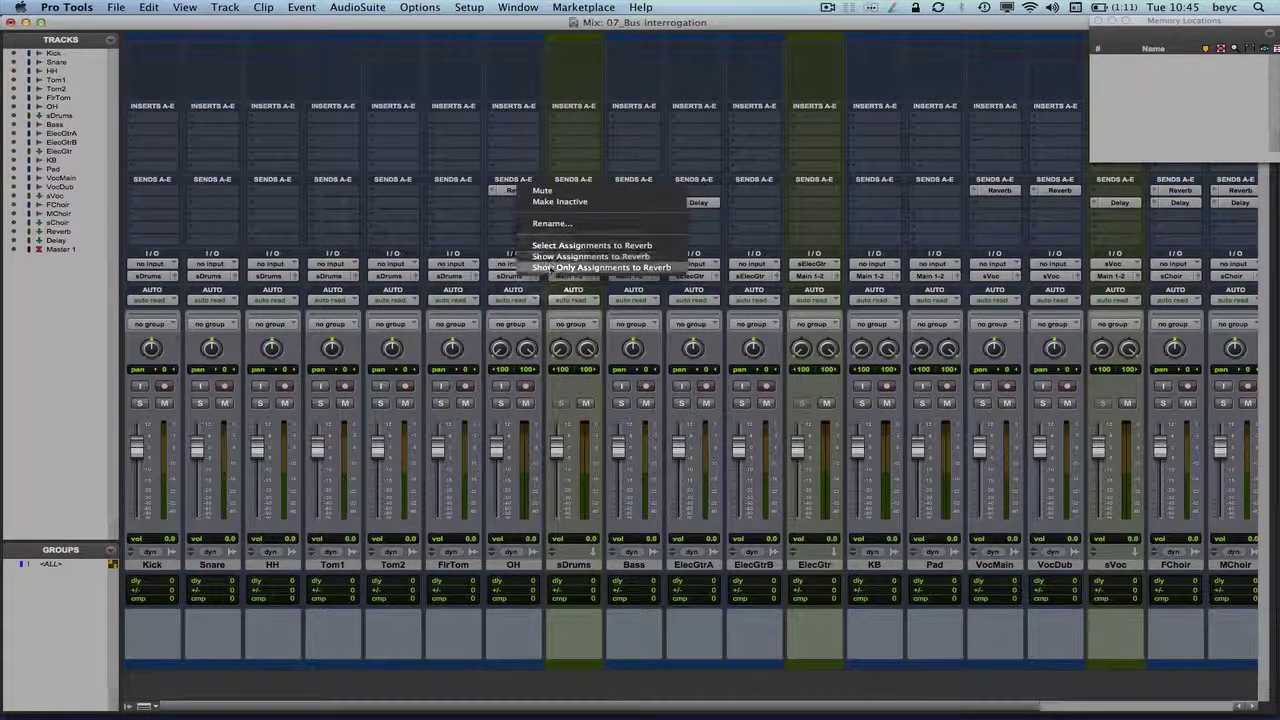
click(551, 268)
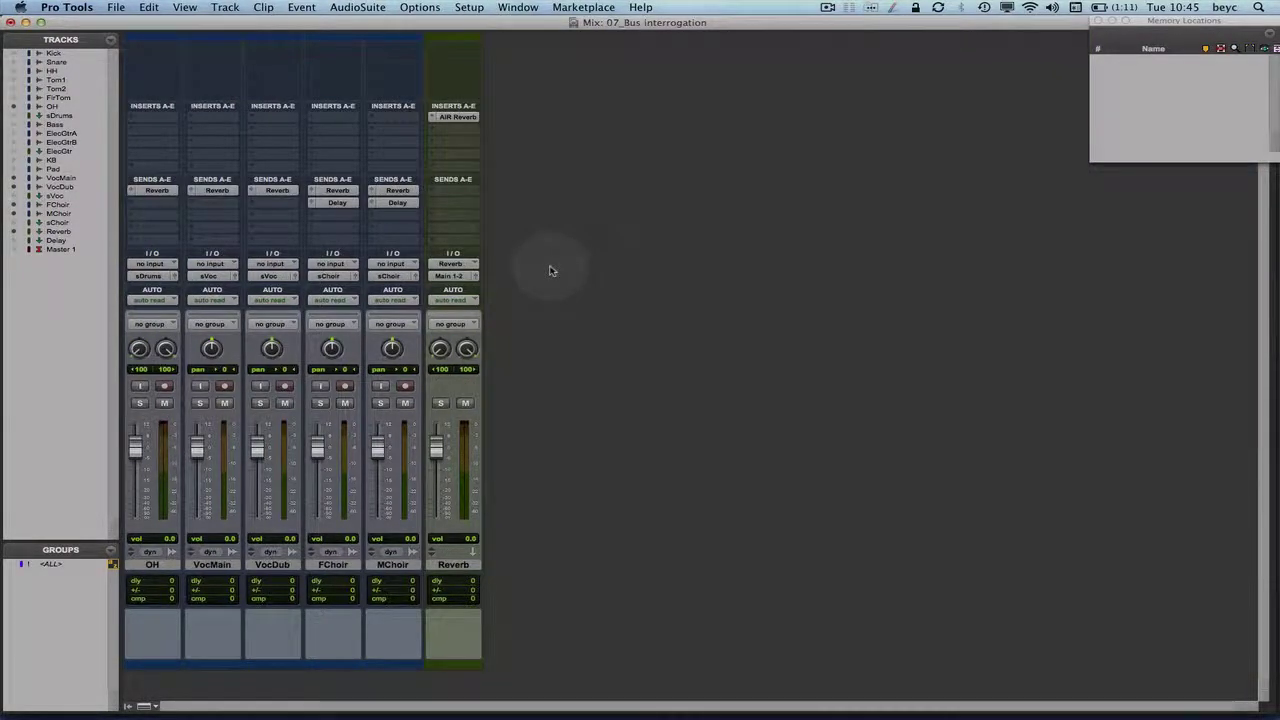
right_click(400, 204)
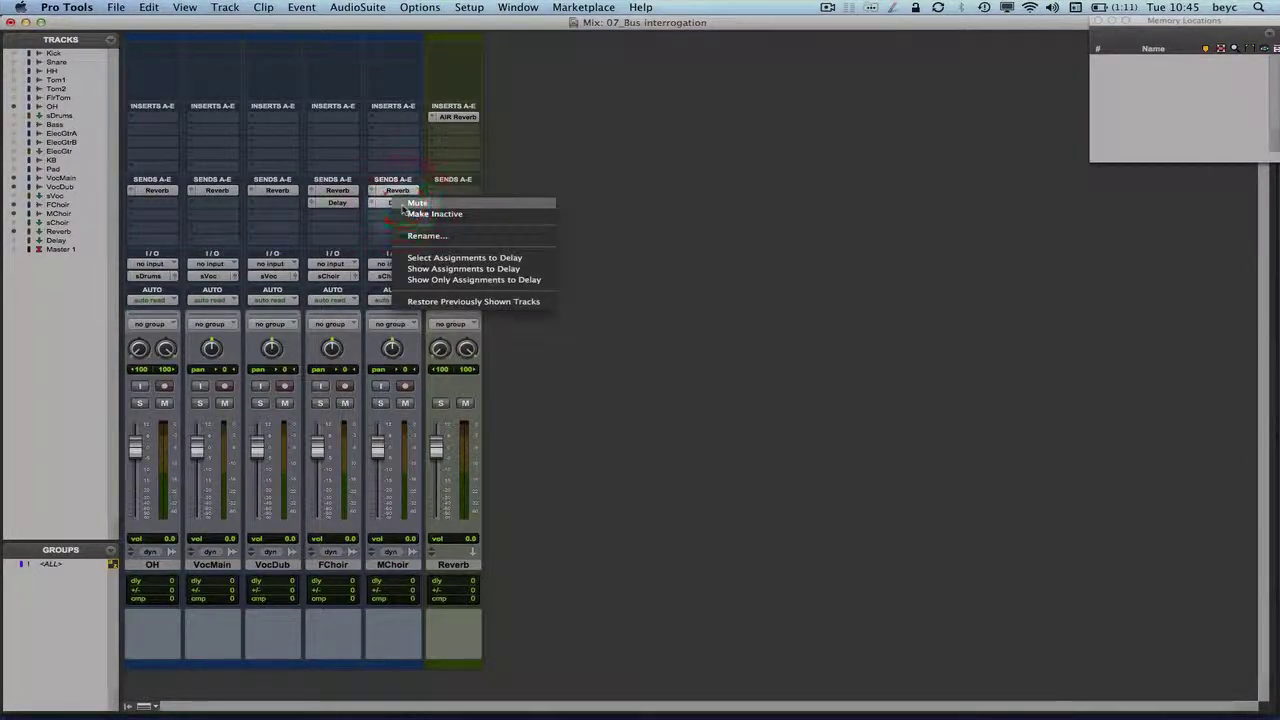
click(441, 281)
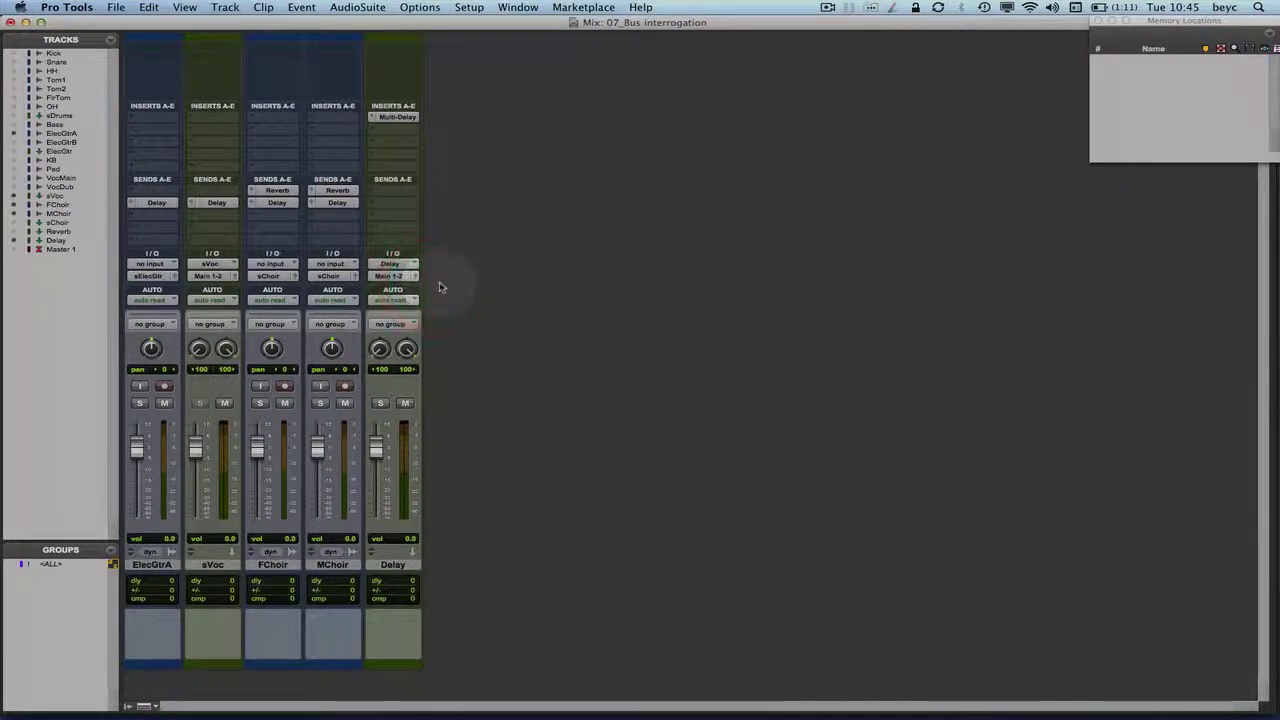
right_click(347, 205)
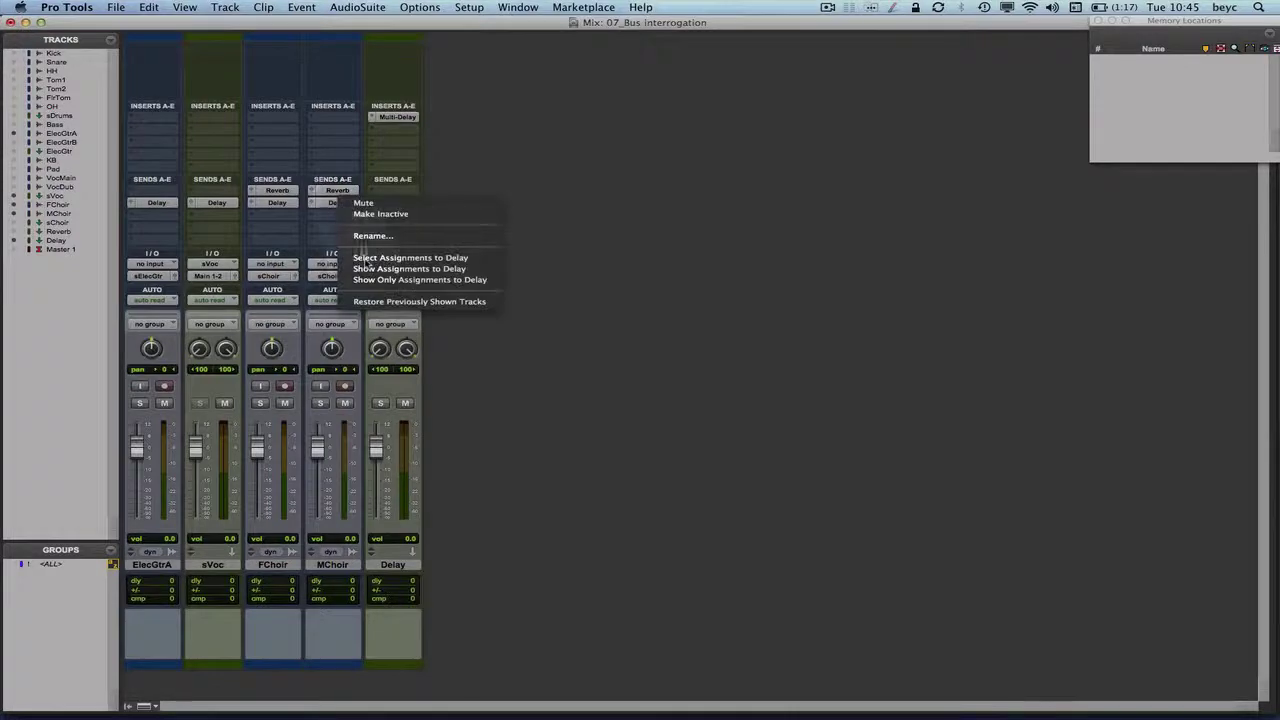
click(451, 303)
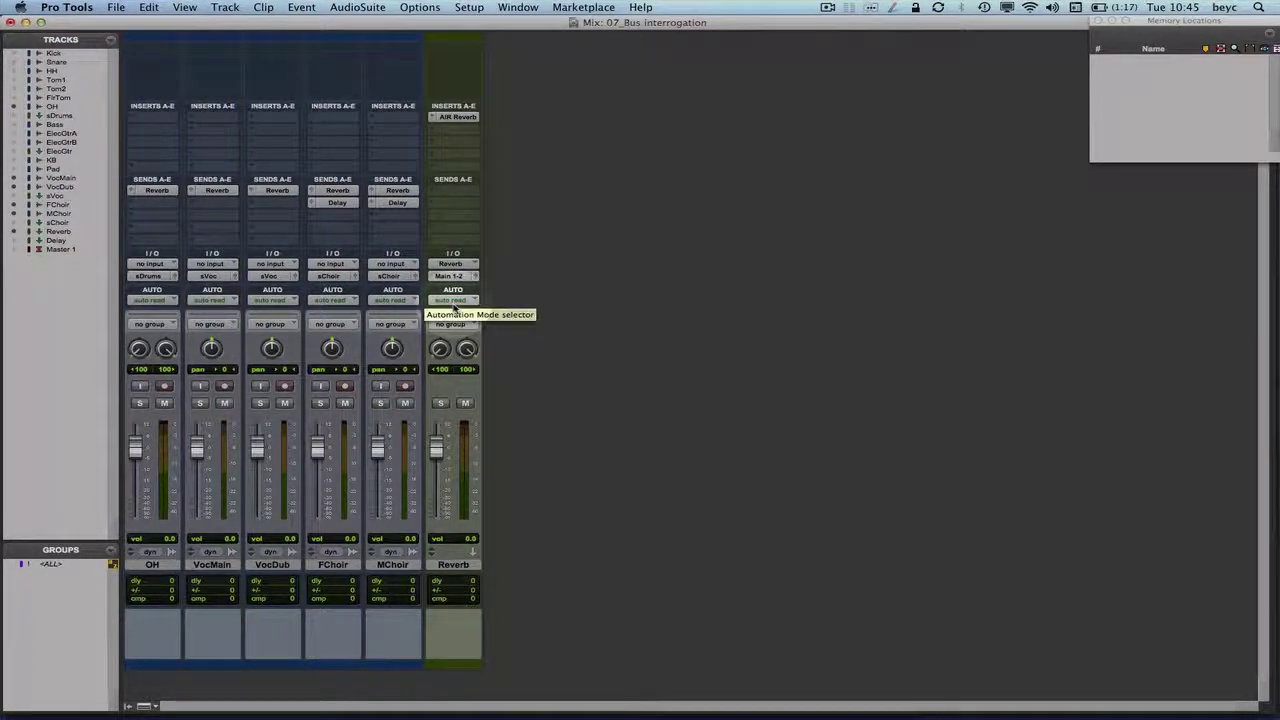
- Show every hidden track again from the Tracks list show/hide column
right_click(397, 190)
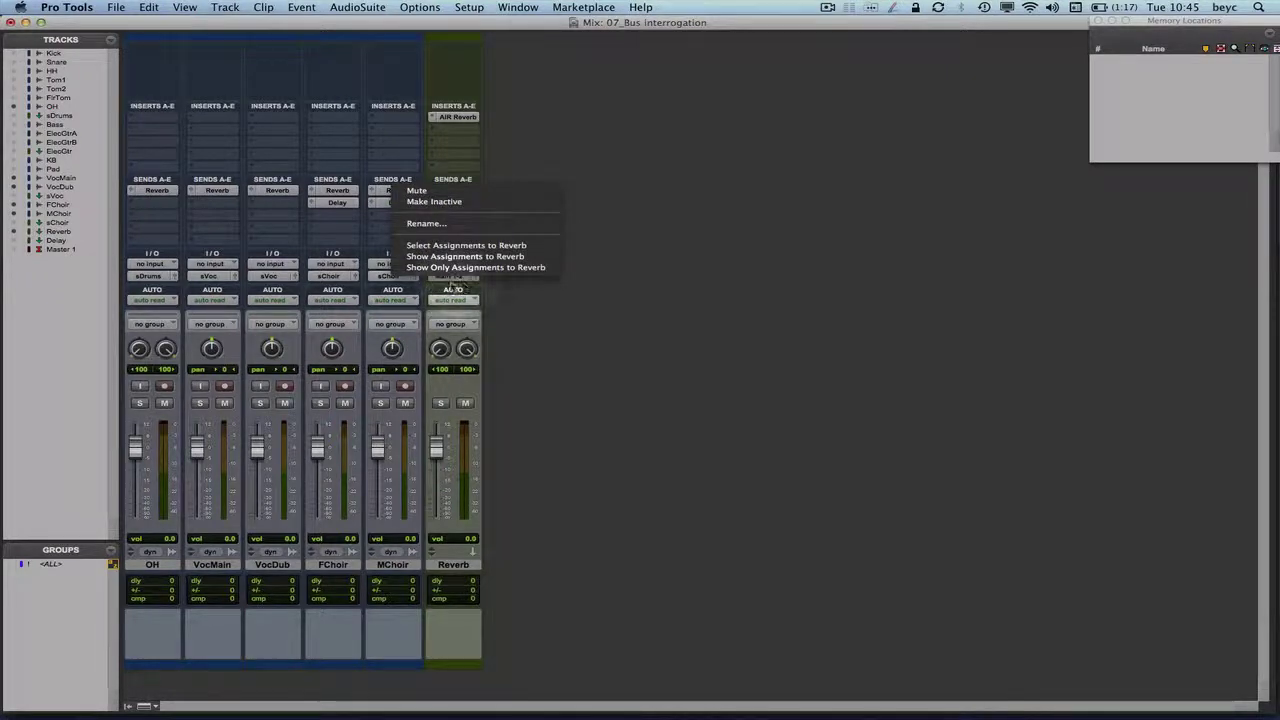
click(537, 317)
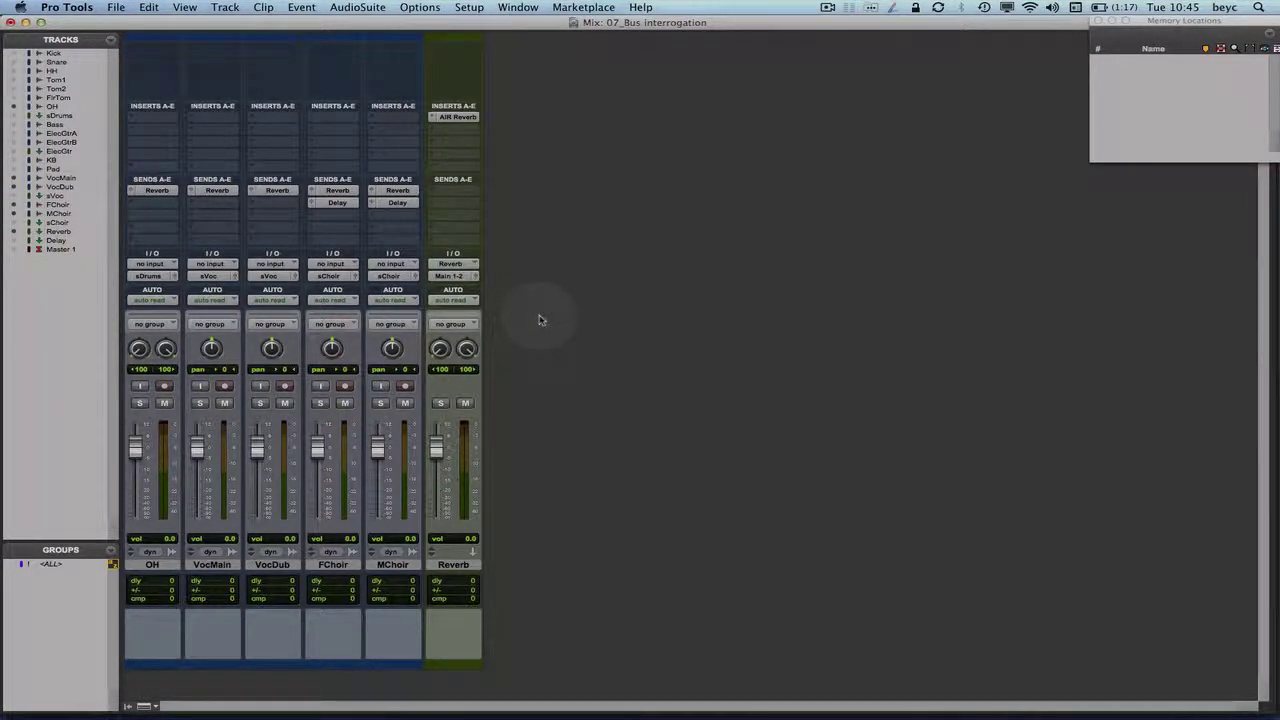
alt+click(14, 152)
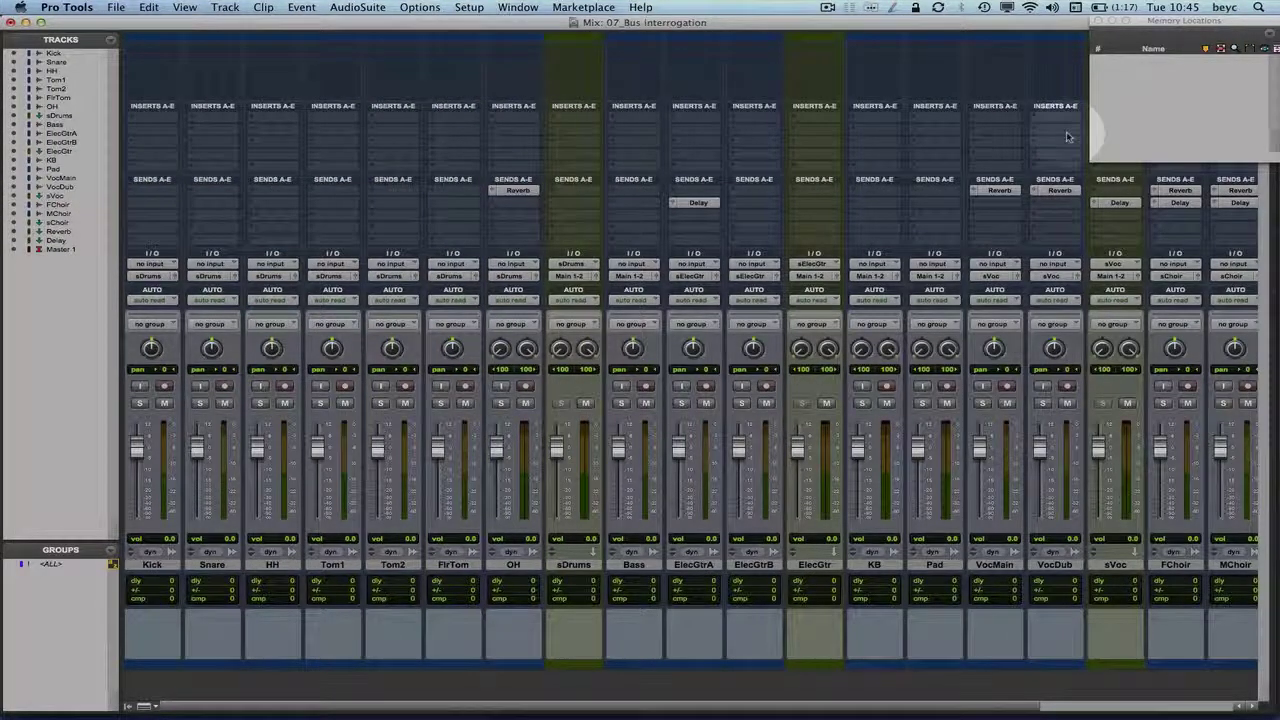
- Create memory location 20 named 'ShowAll' with Time Properties None and Track Show/Hide kept
click(1180, 88)
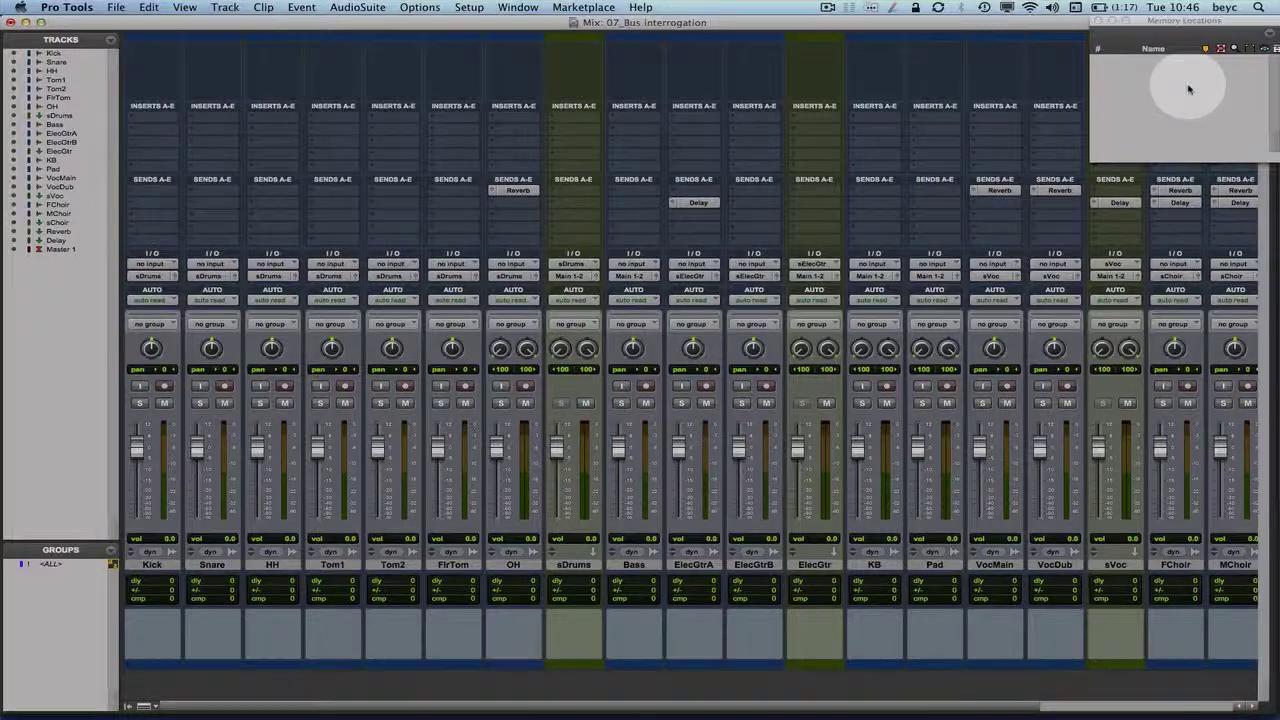
key(KP_Enter)
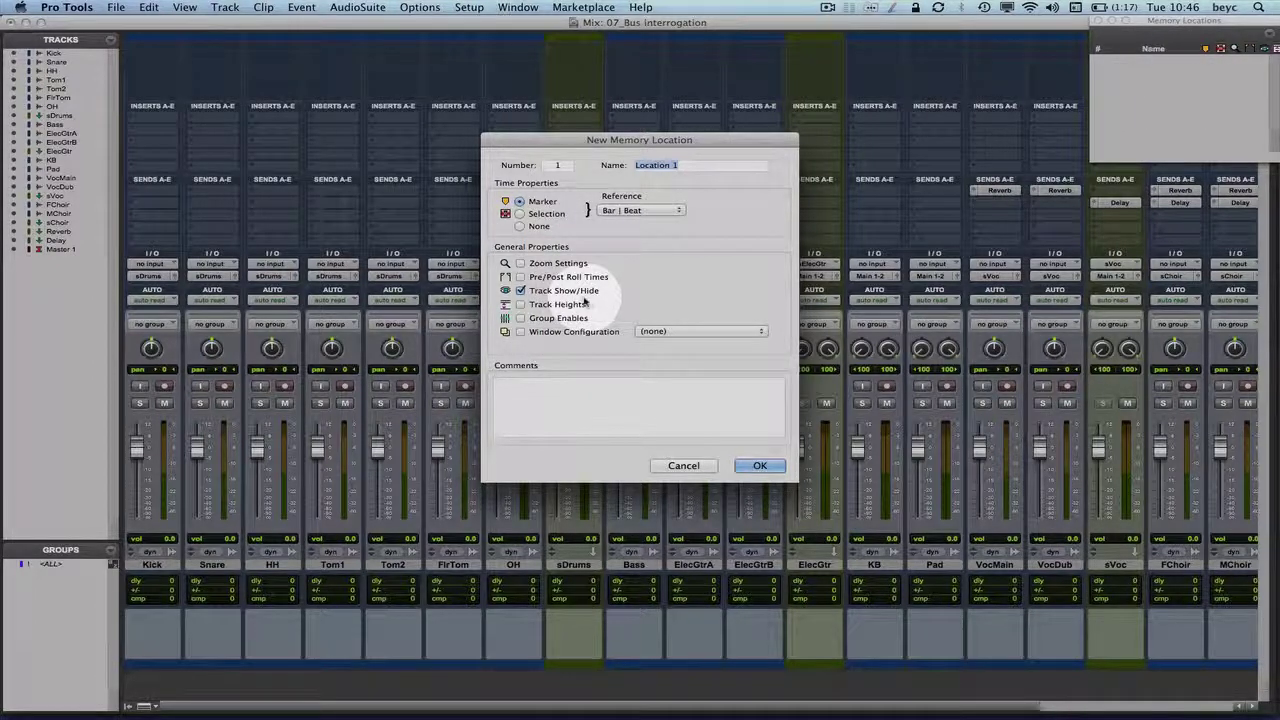
click(519, 226)
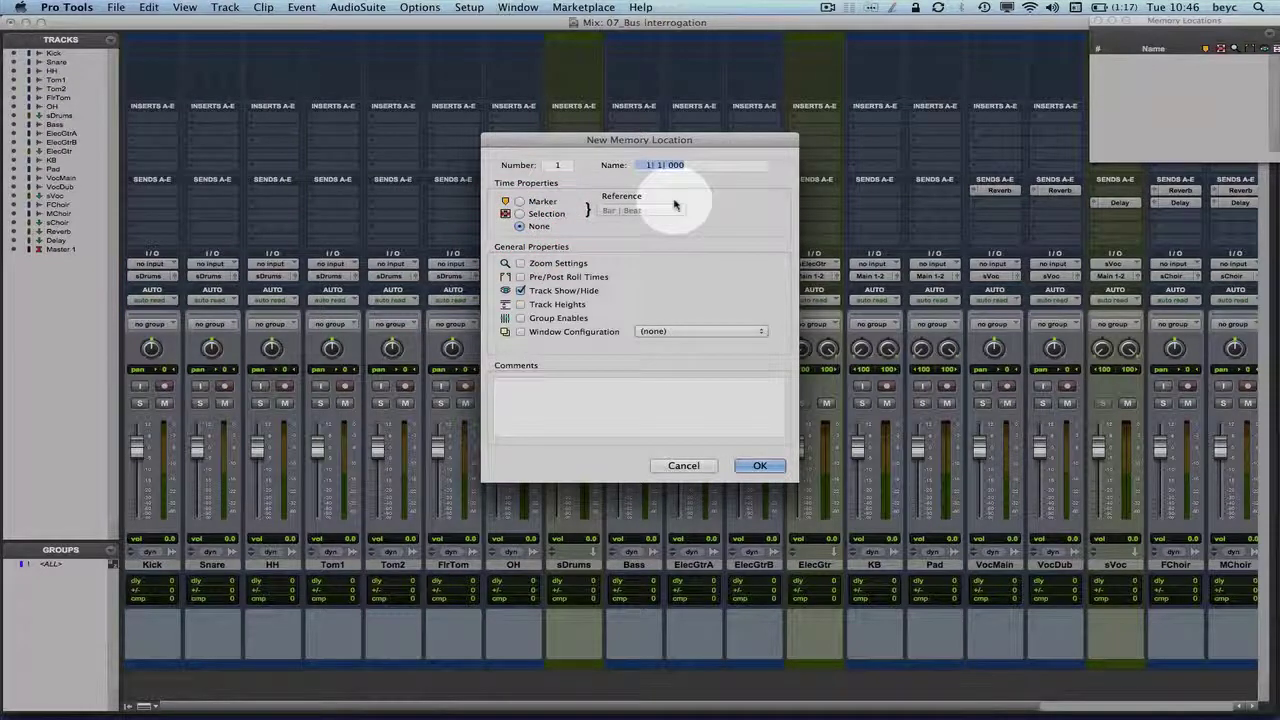
text(ShowAll)
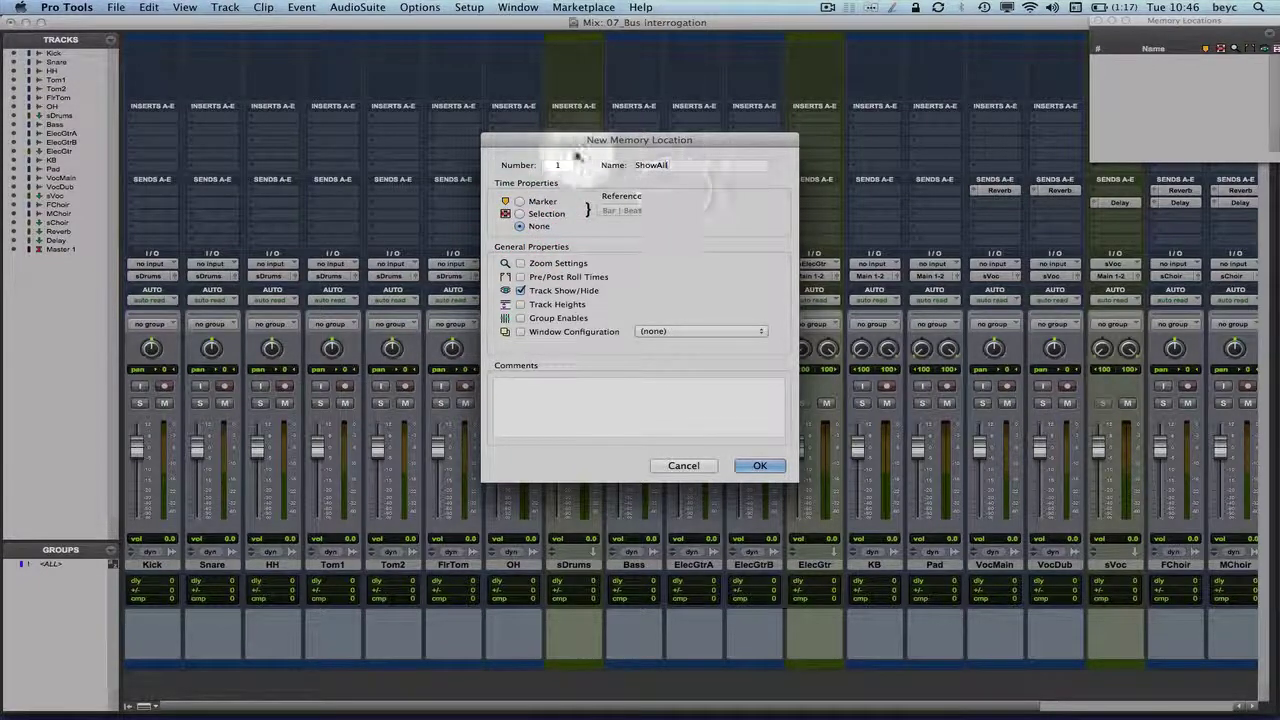
click(544, 166)
text(20)
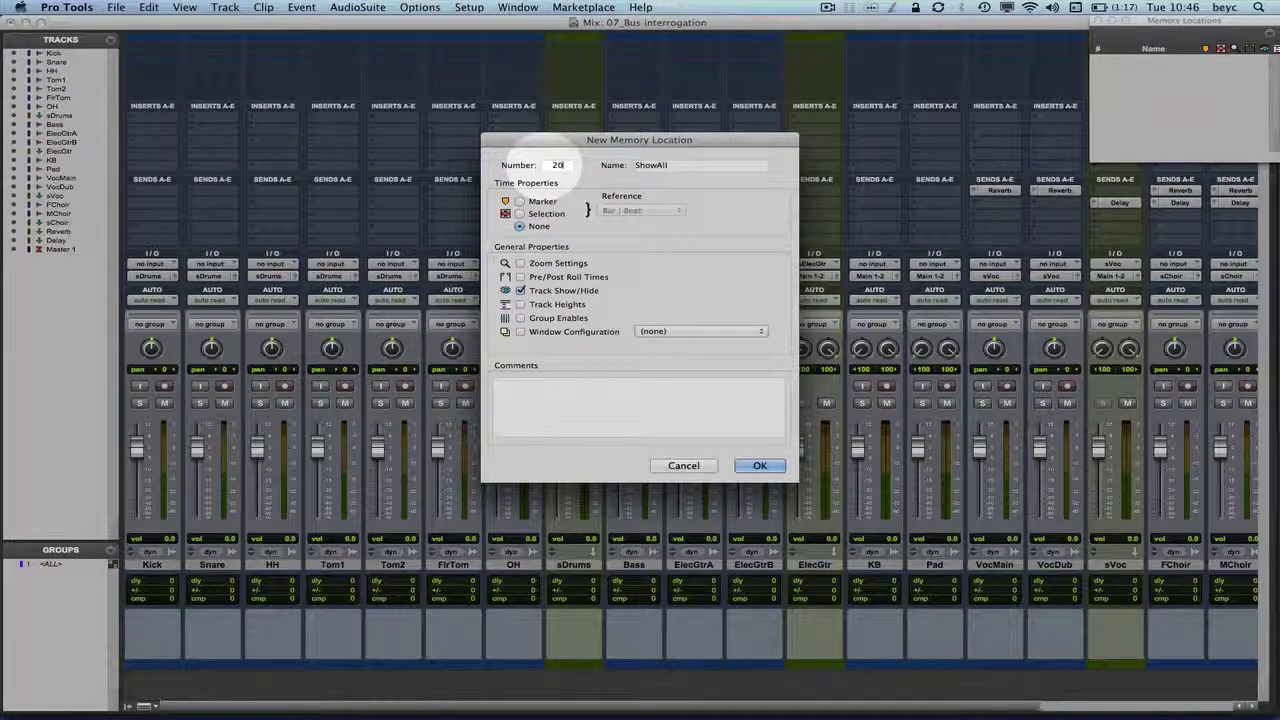
key(Return)
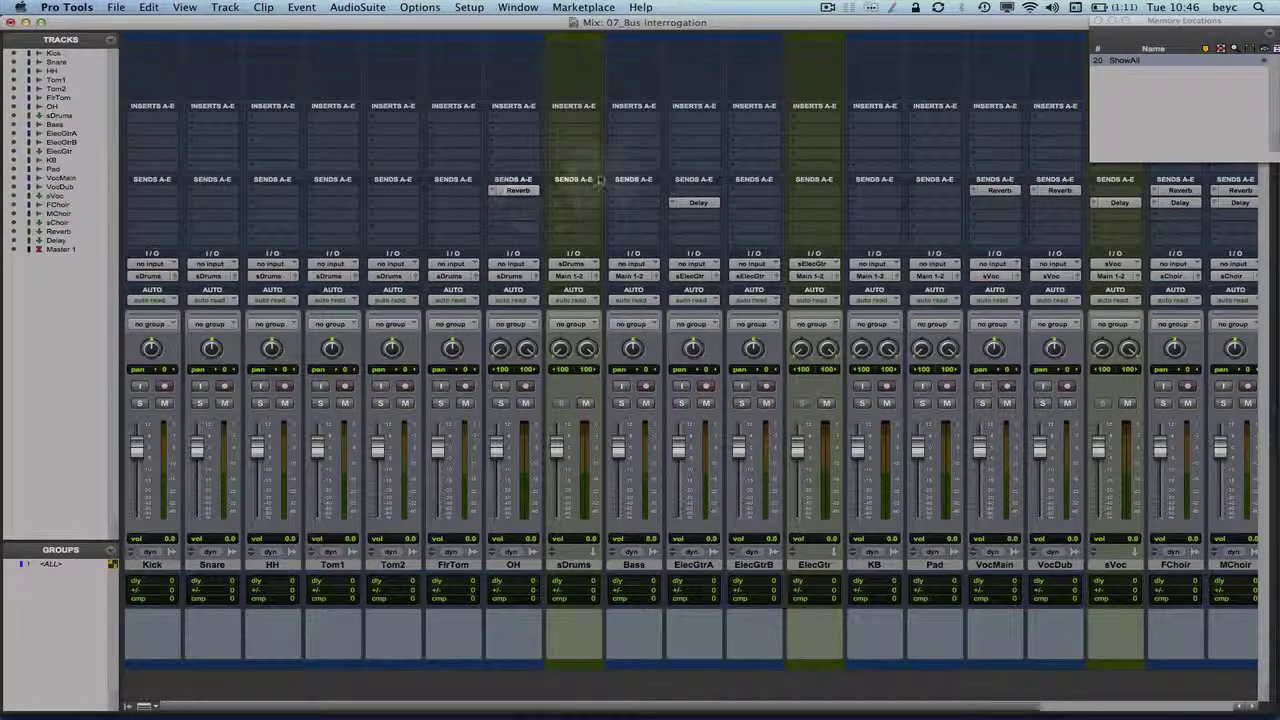
right_click(524, 192)
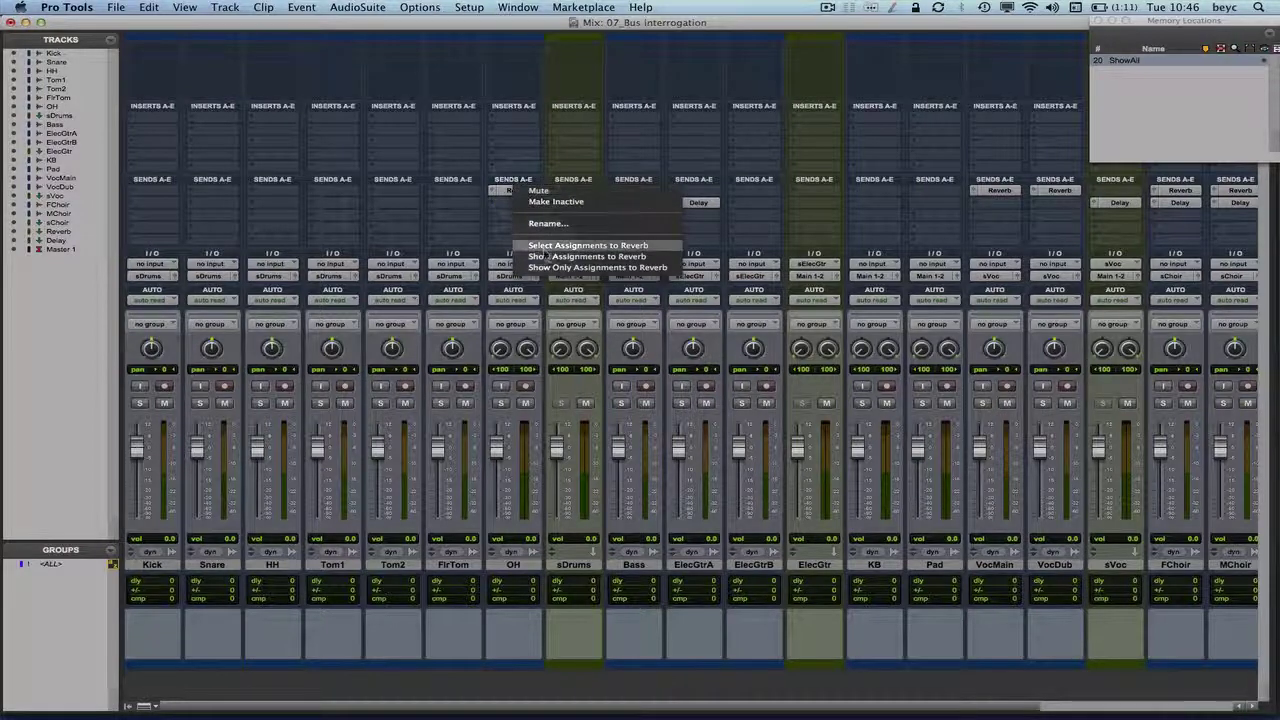
click(545, 268)
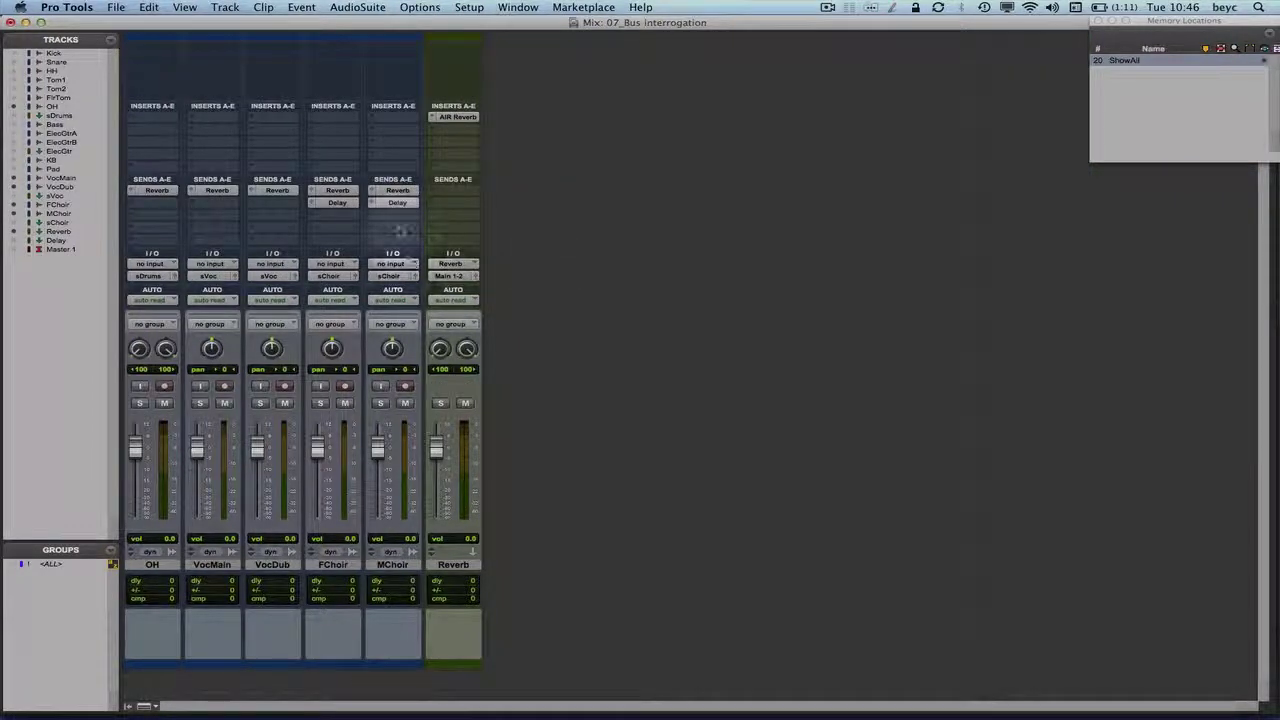
right_click(396, 203)
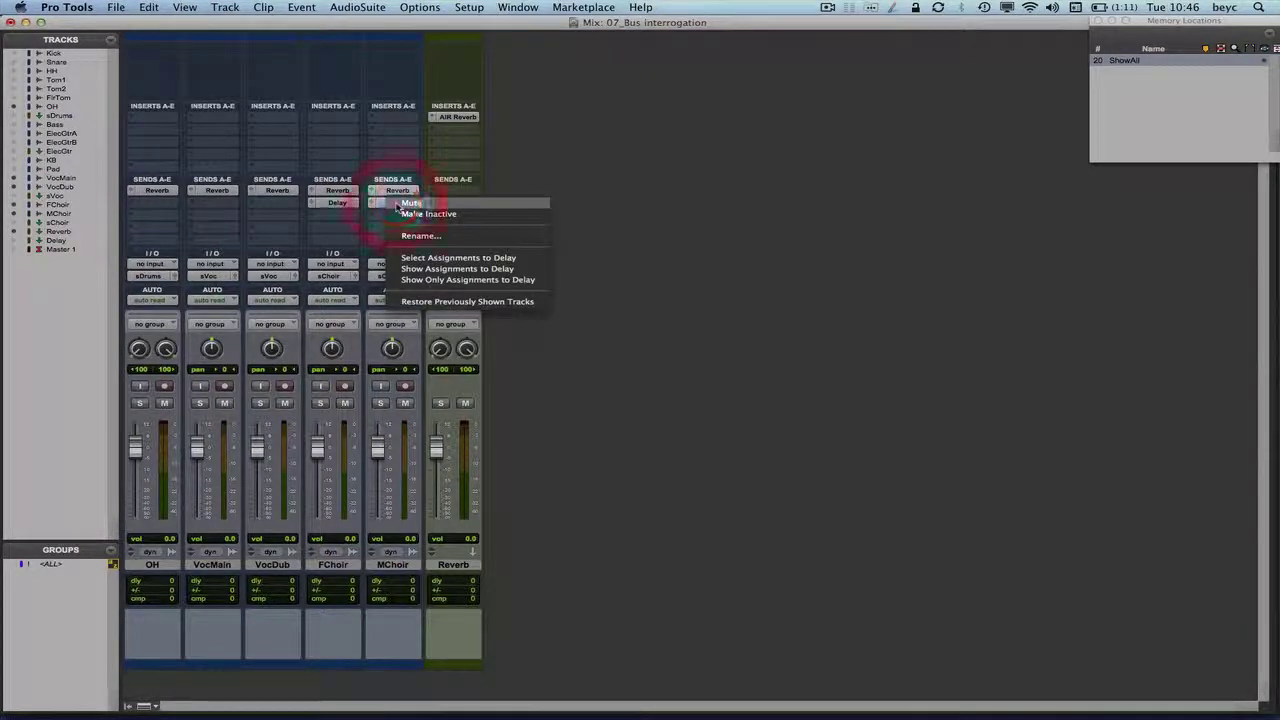
click(424, 280)
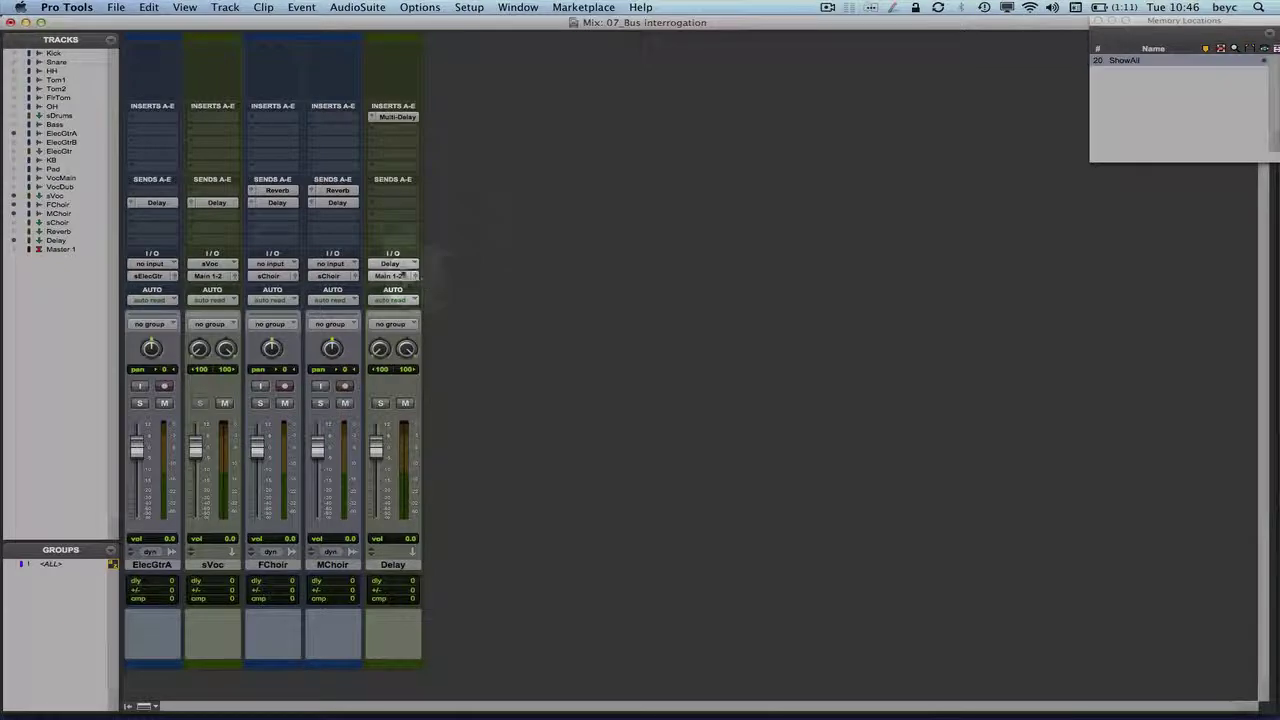
right_click(340, 191)
click(394, 302)
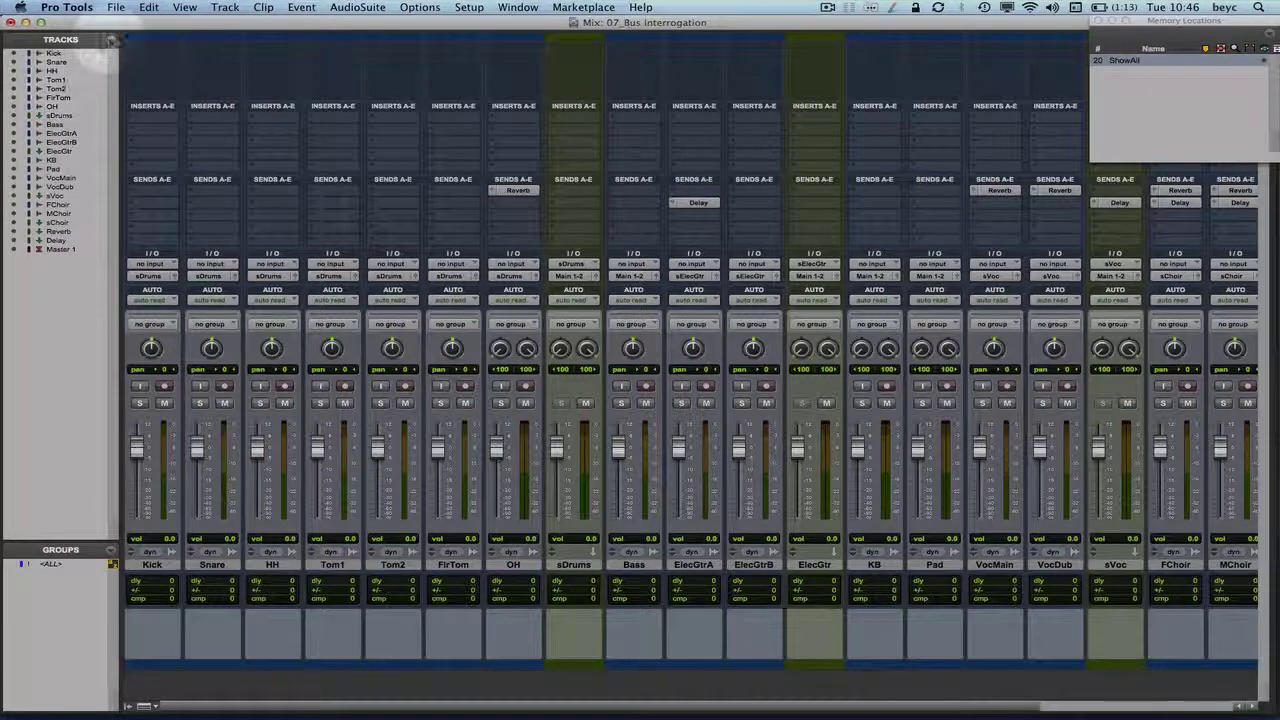
click(110, 39)
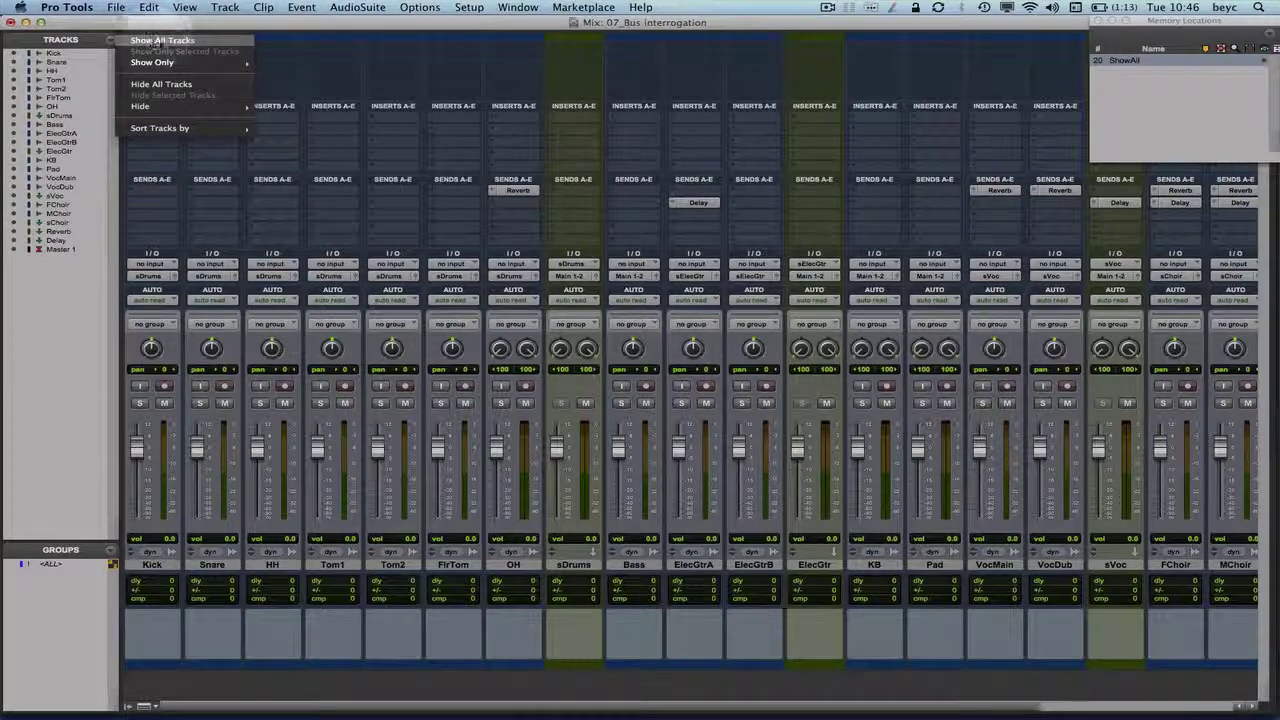
click(106, 114)
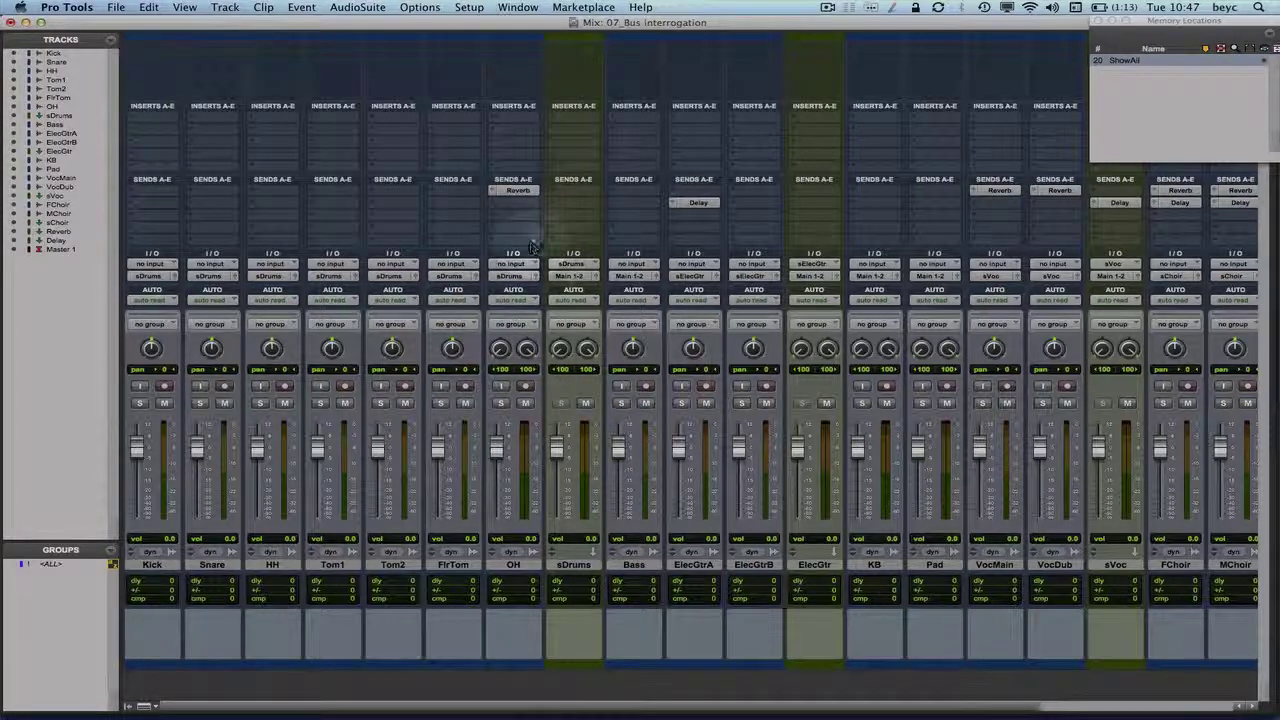
- Select the Reverb-bus tracks OH, VocMain, VocDub, FChoir and MChoir with Select Assignments to Reverb
right_click(525, 193)
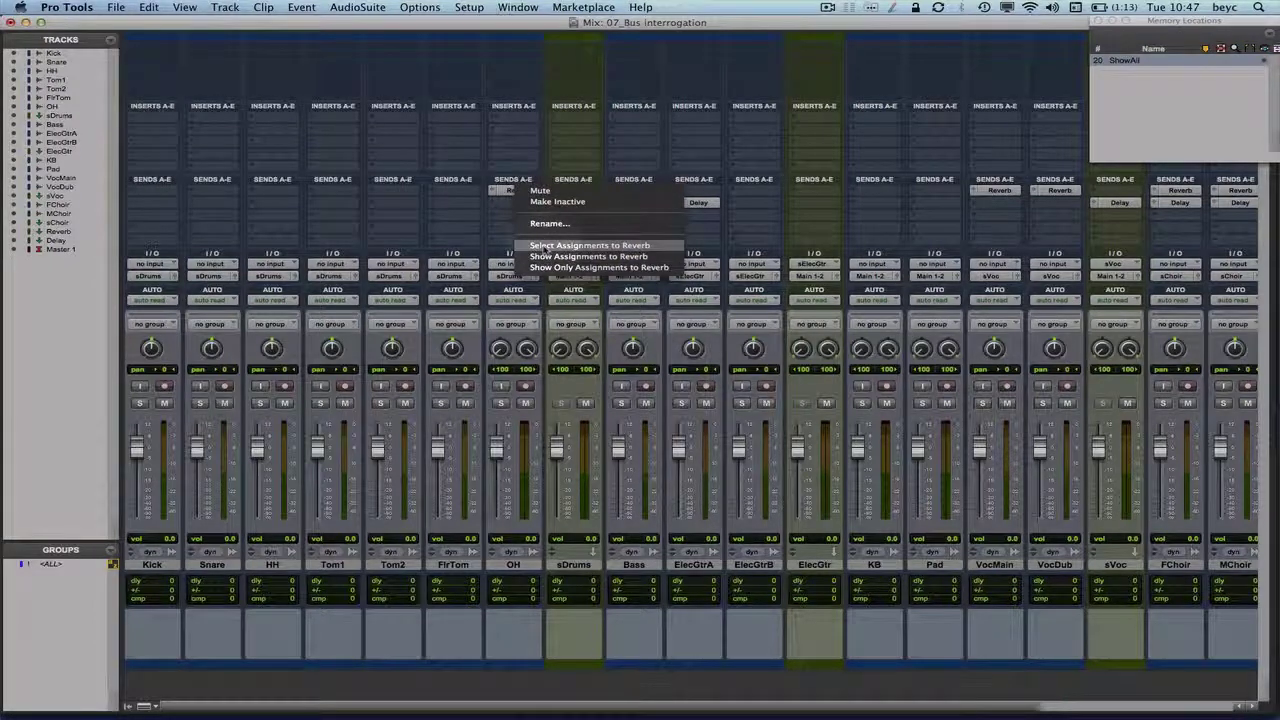
click(668, 247)
scroll(874, 633, right, 1)
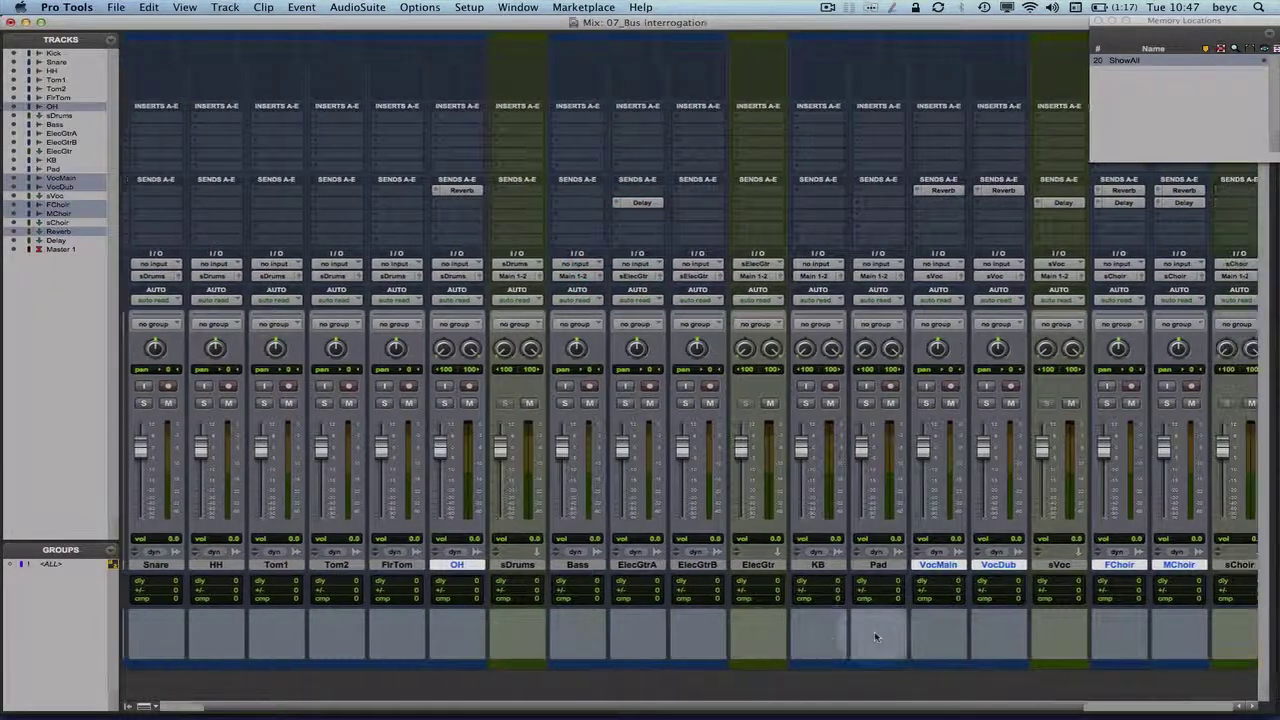
scroll(874, 636, right, 1)
scroll(918, 583, right, 1)
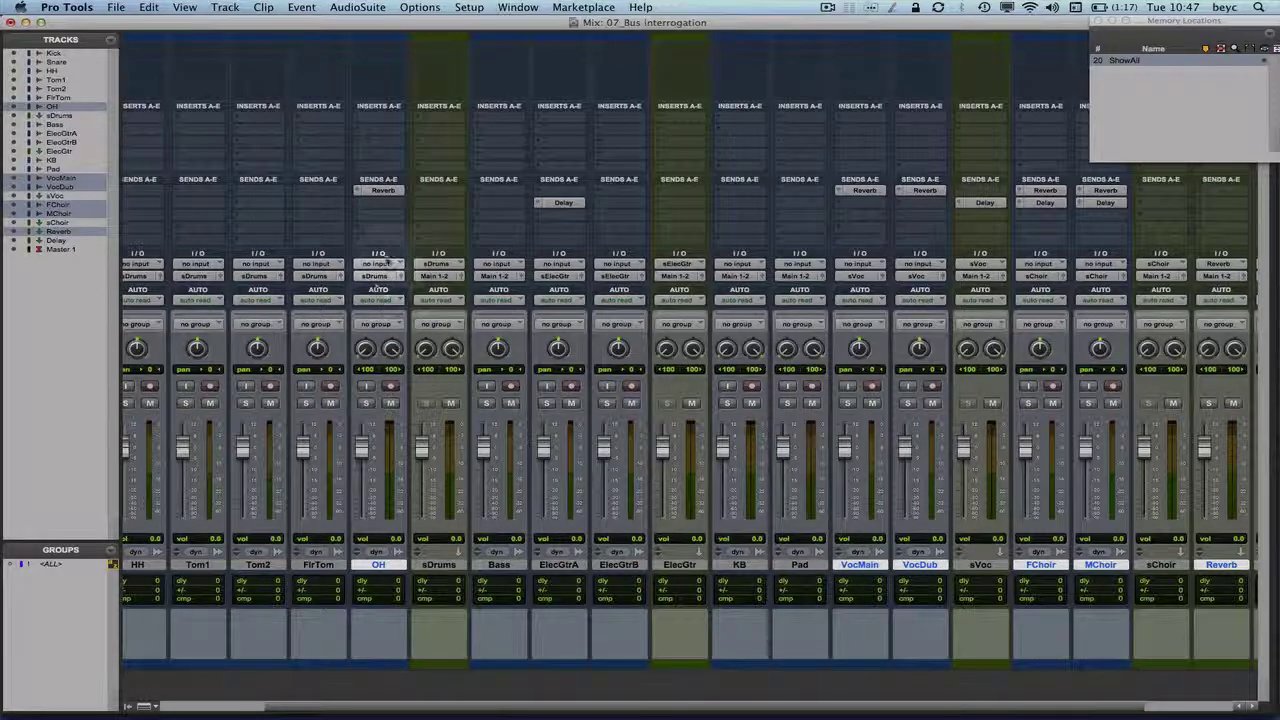
right_click(381, 190)
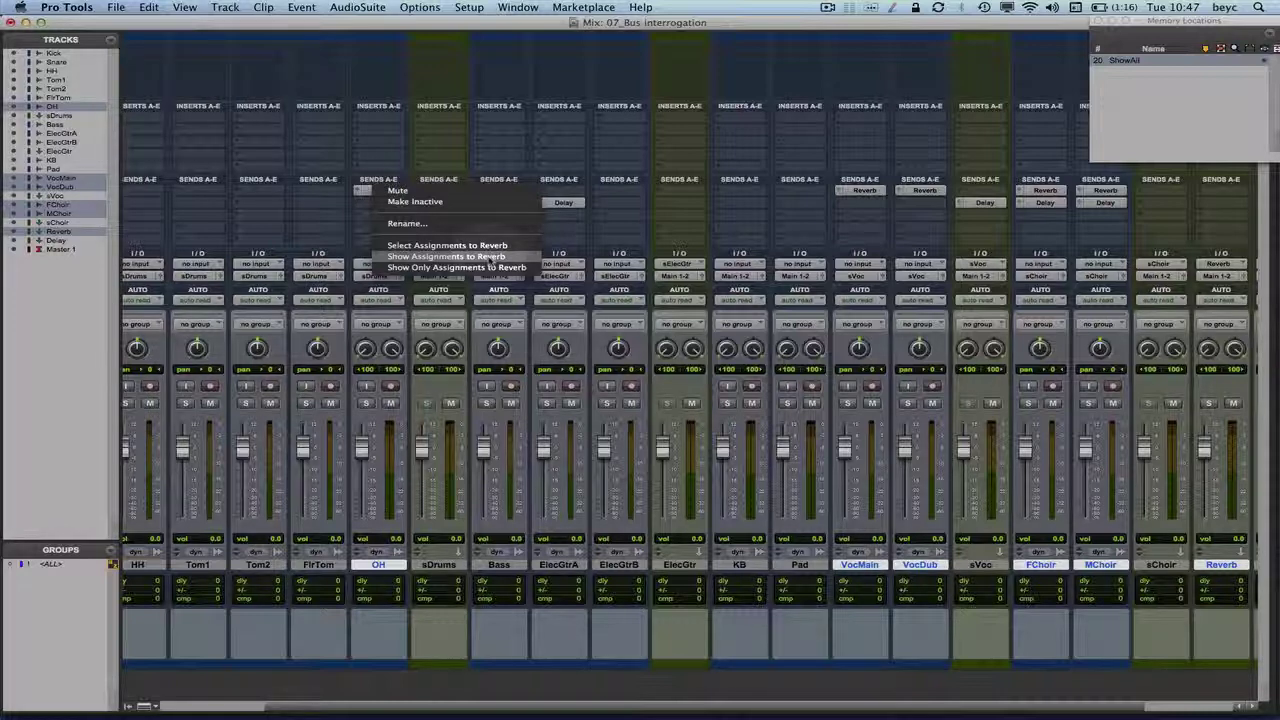
click(286, 225)
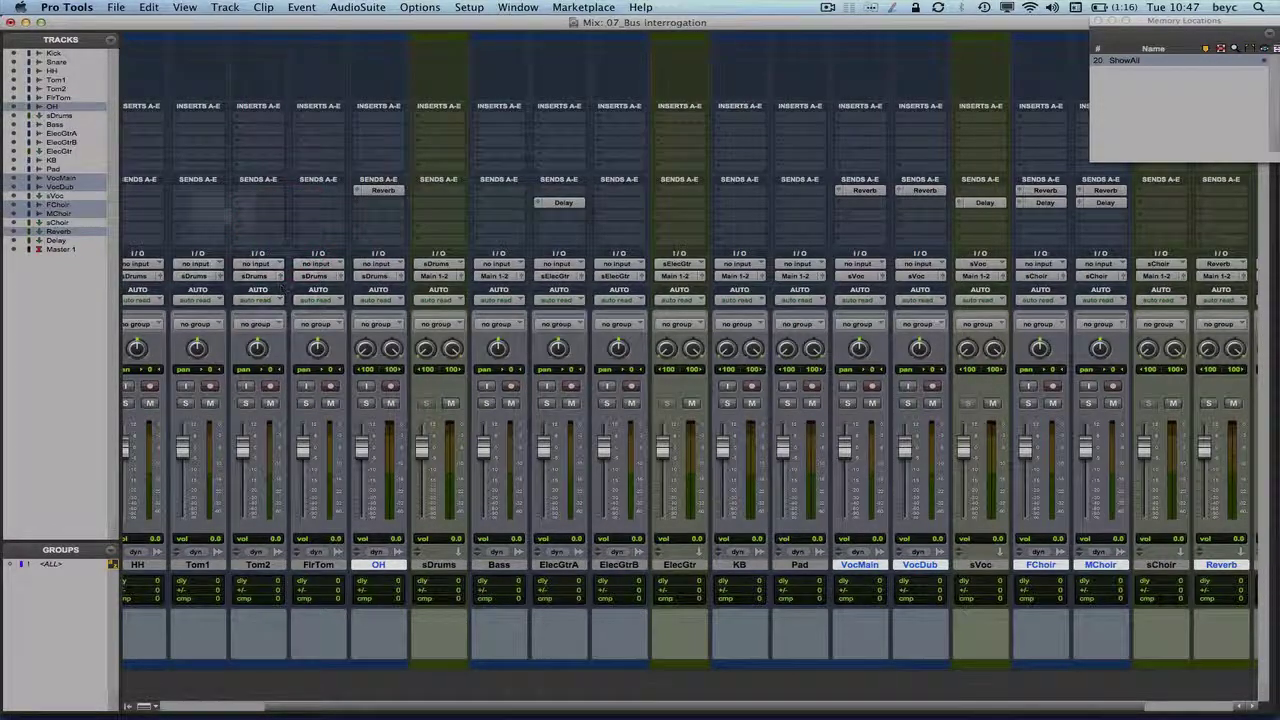
click(13, 107)
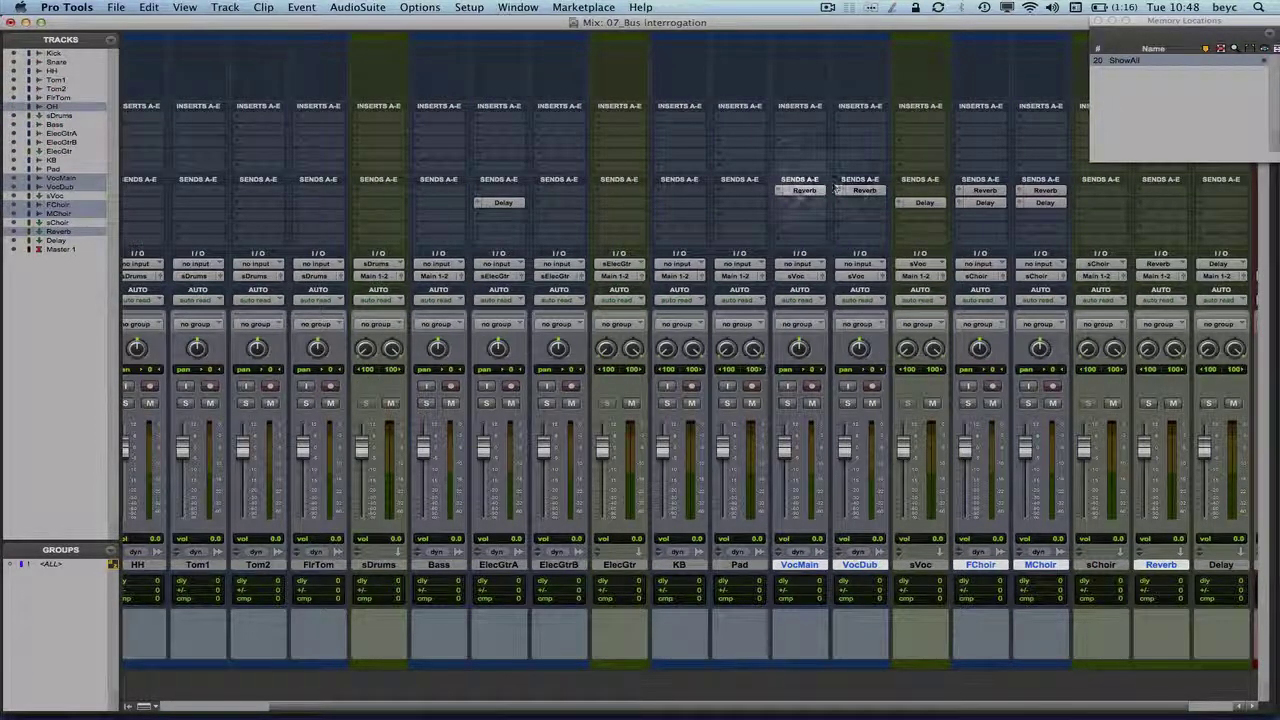
right_click(788, 190)
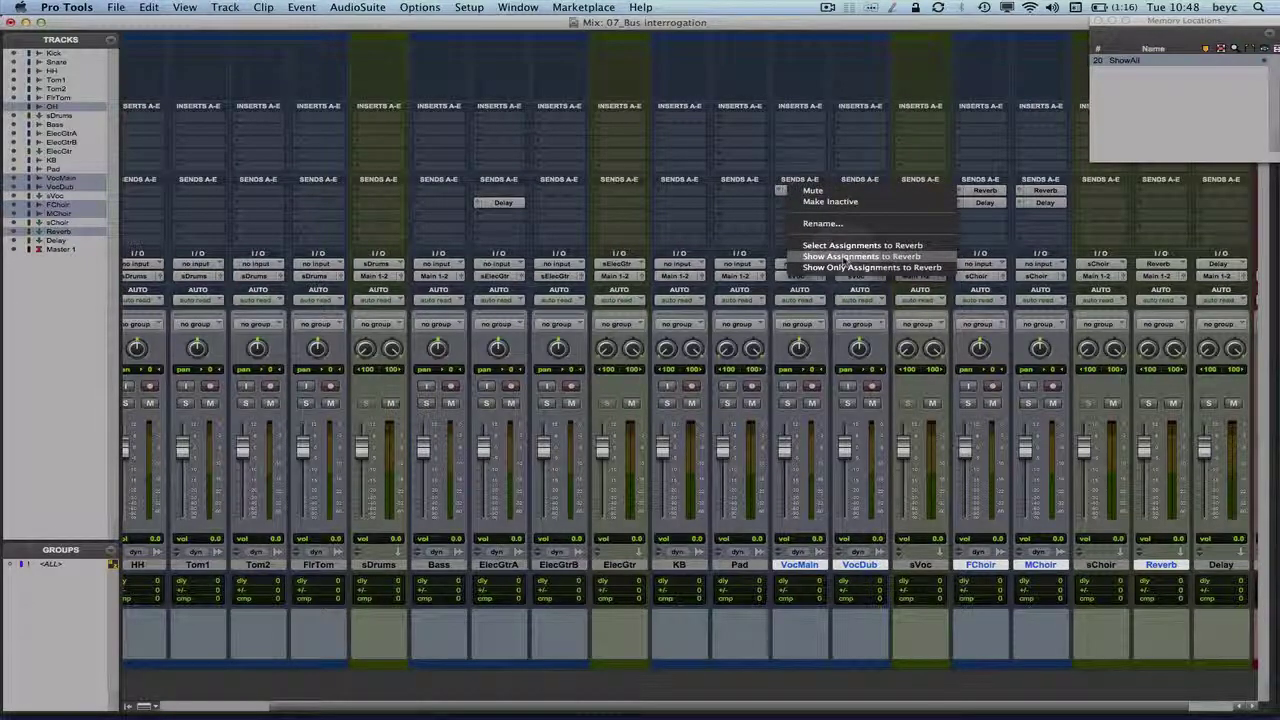
click(845, 257)
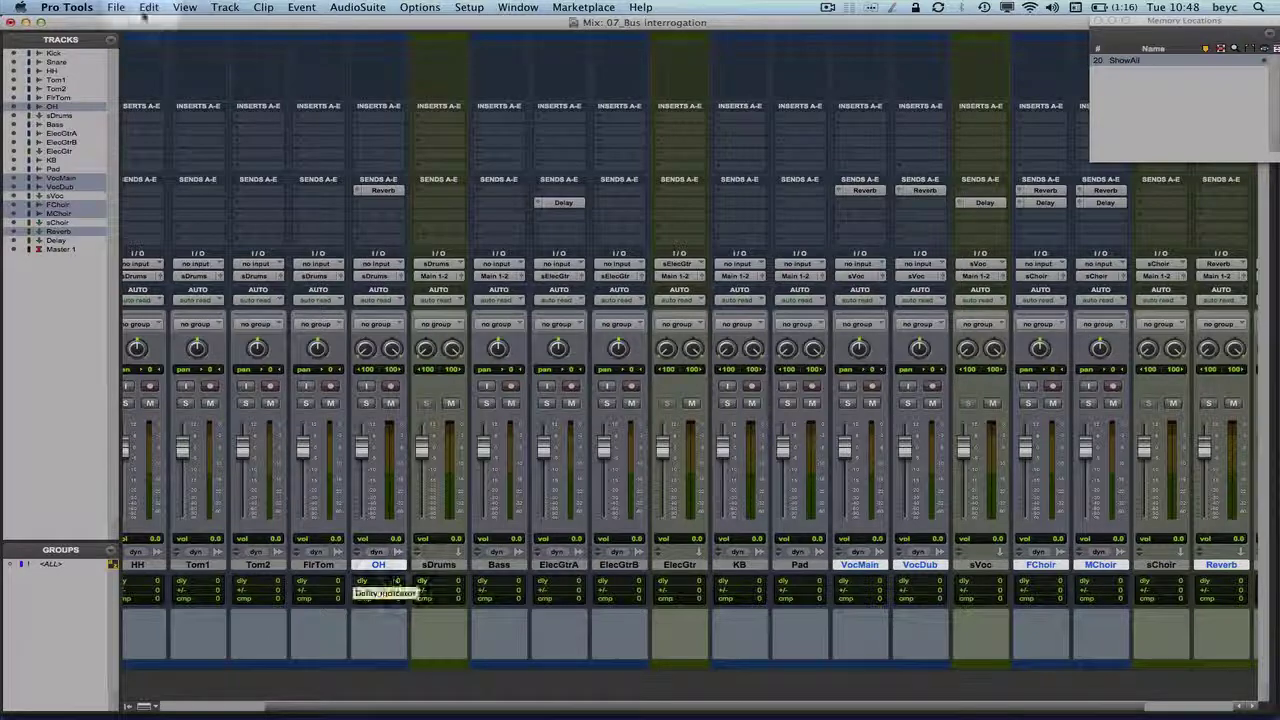
- Bring up the context menu of OH's Reverb send, dismissing it once before reopening it
right_click(382, 192)
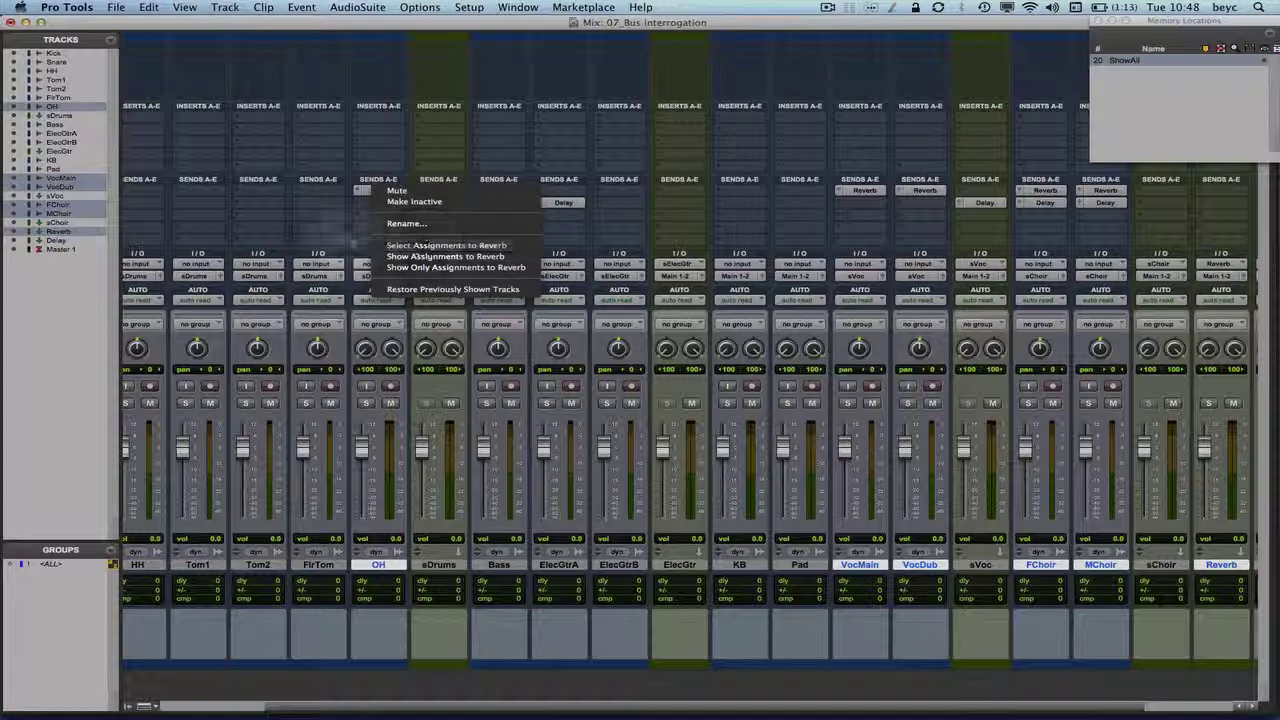
click(347, 233)
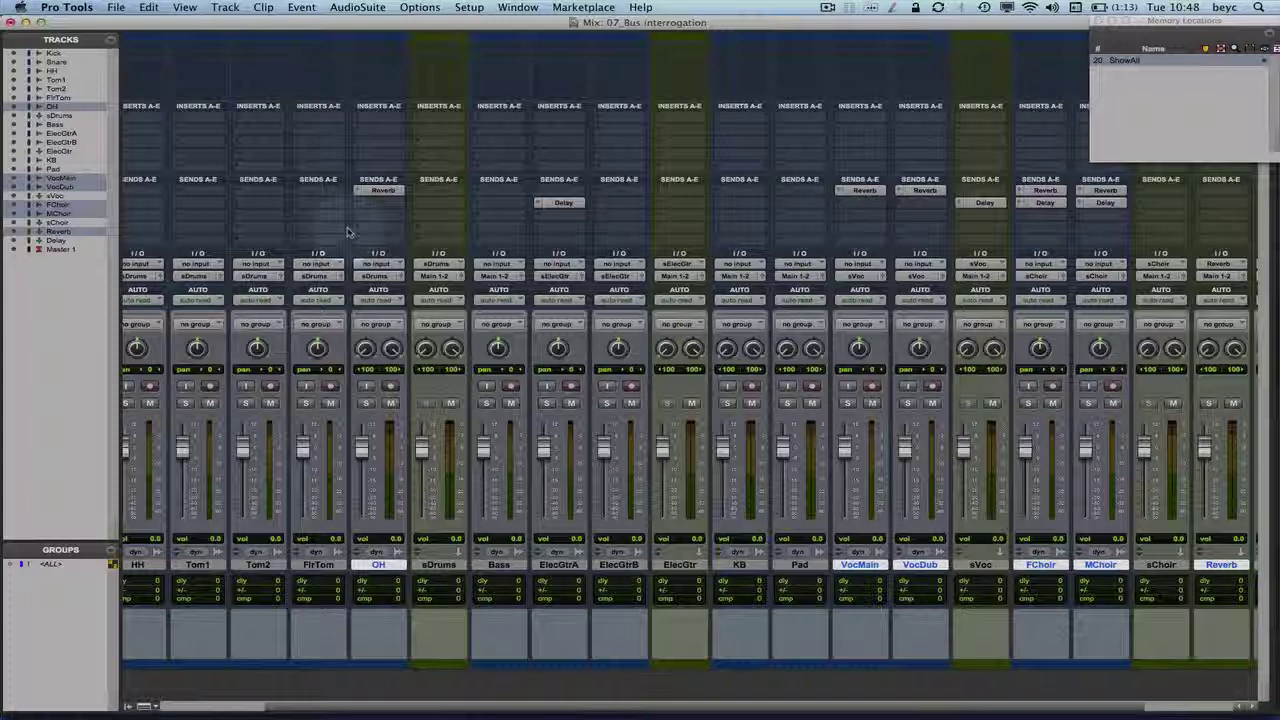
right_click(390, 190)
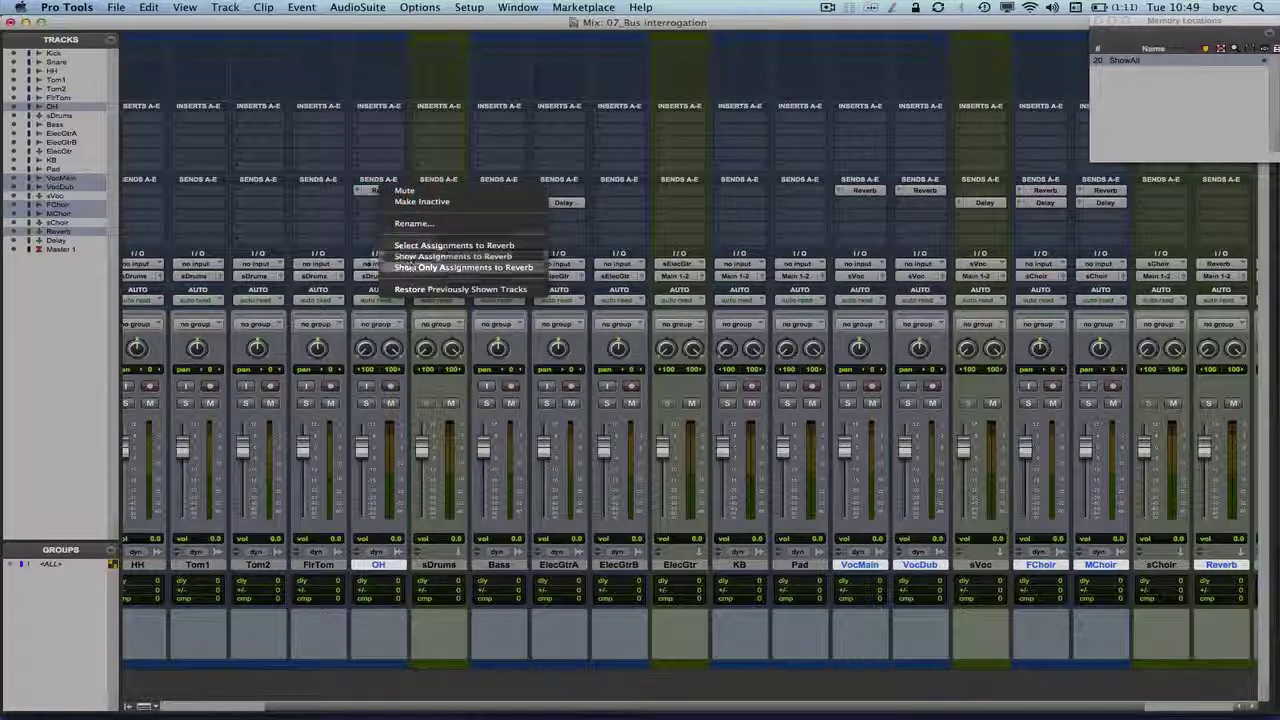